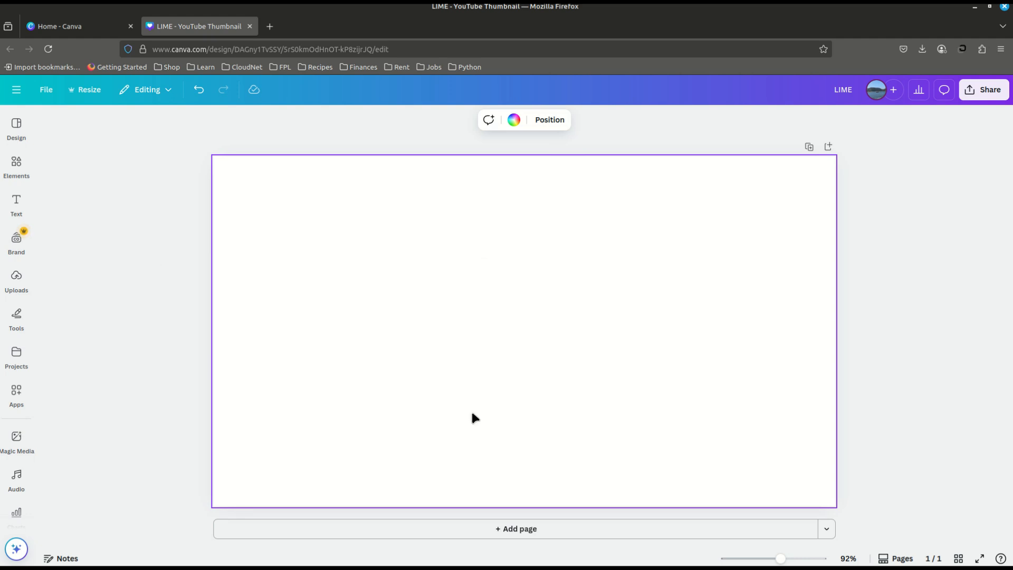
# Step: Search the colours for yellow and apply the pure yellow result as the page background
pyautogui.click(515, 121)
pyautogui.click(133, 148)
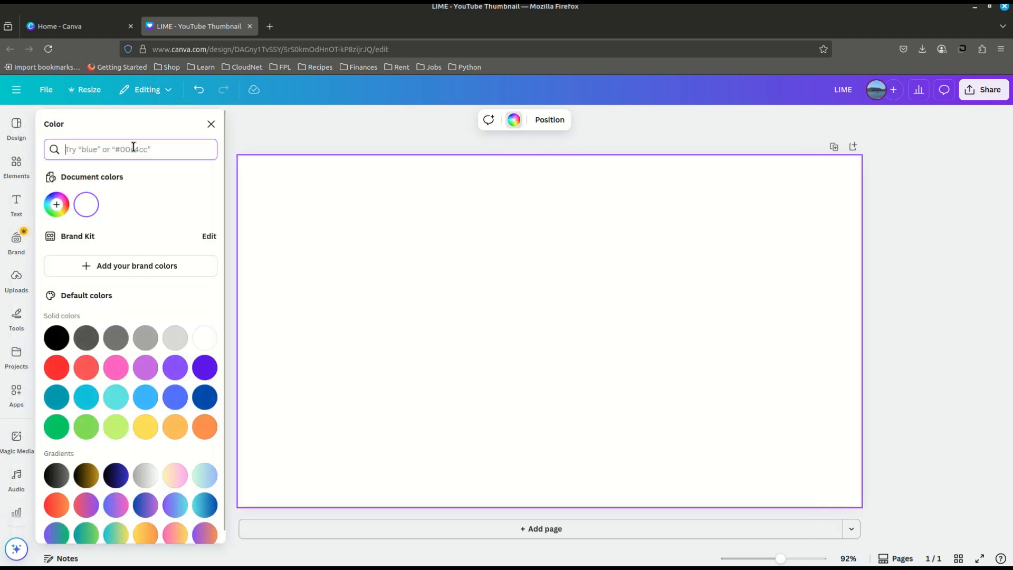
pyautogui.write('ye')
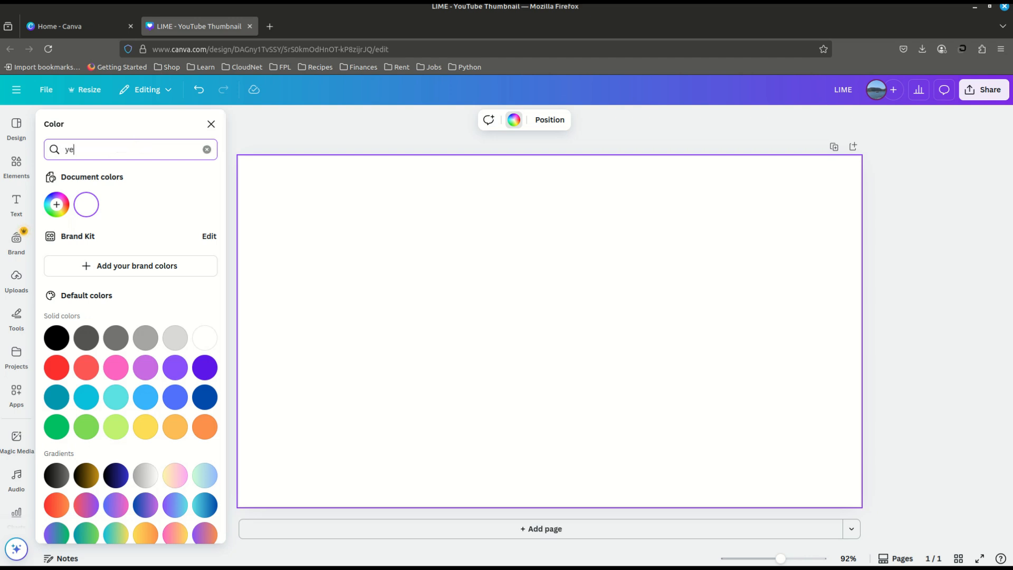
pyautogui.write('llow')
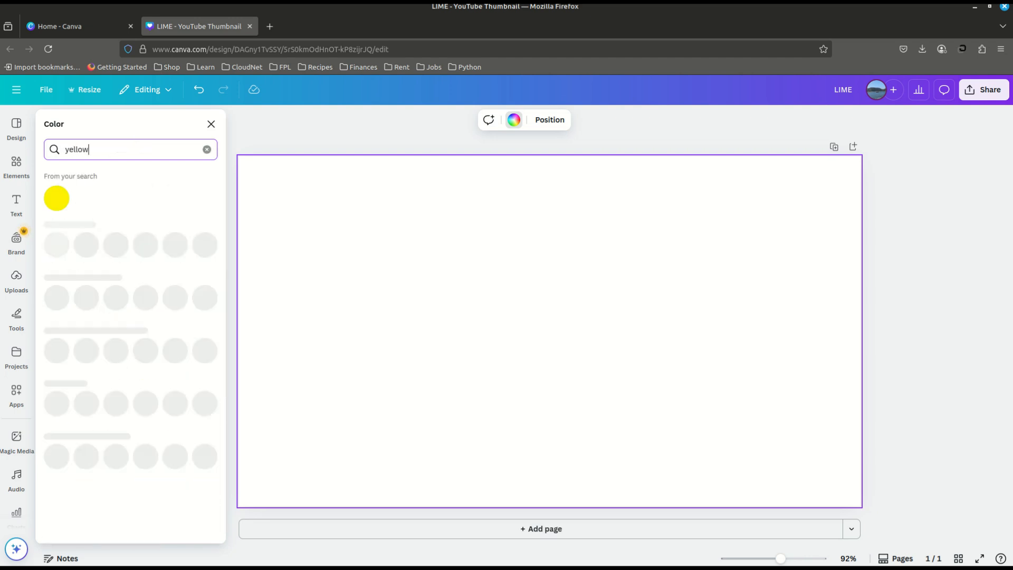
pyautogui.click(59, 199)
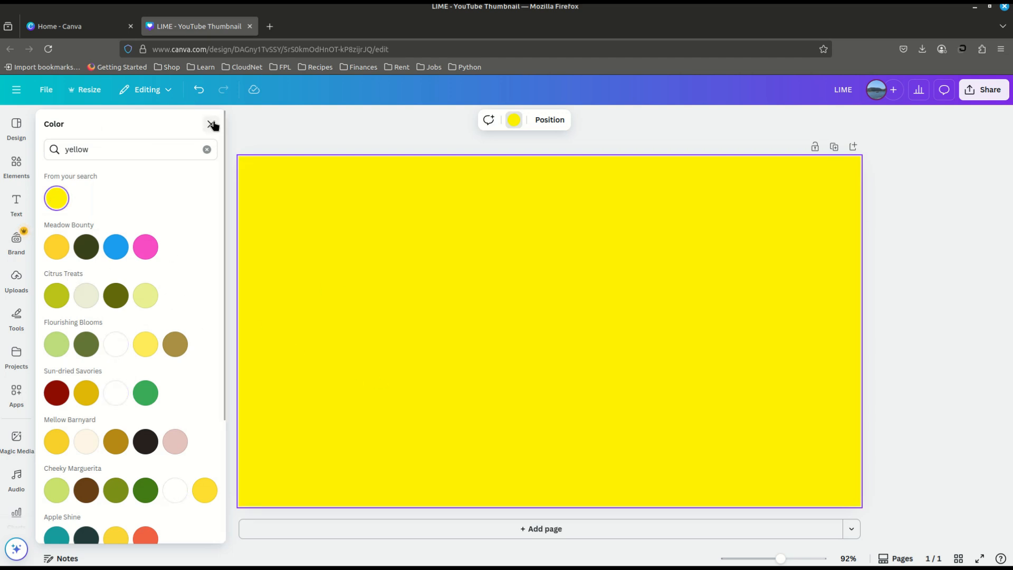
pyautogui.click(211, 125)
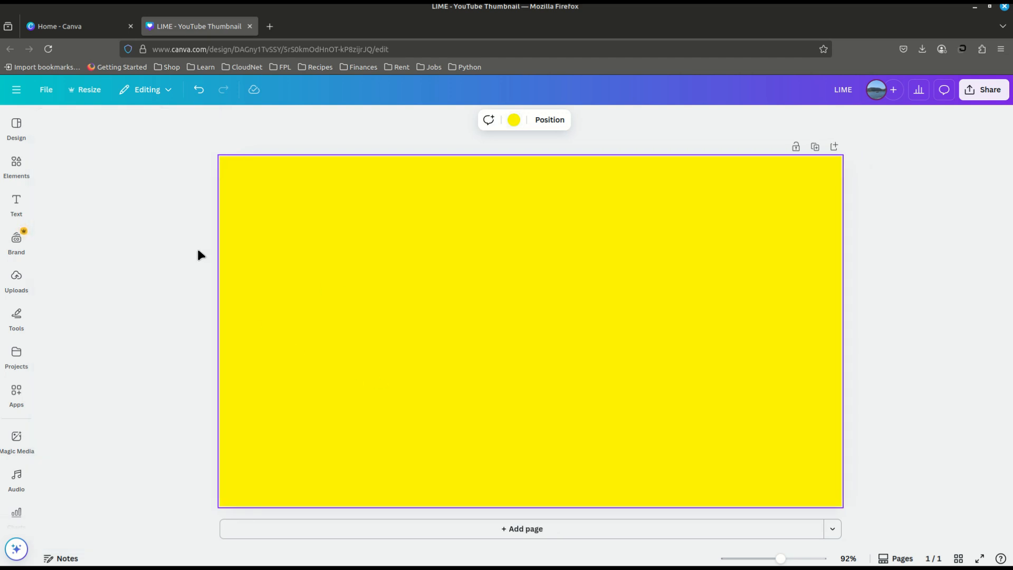
# Step: Add a heading to the page with the text YELLOW
pyautogui.click(16, 204)
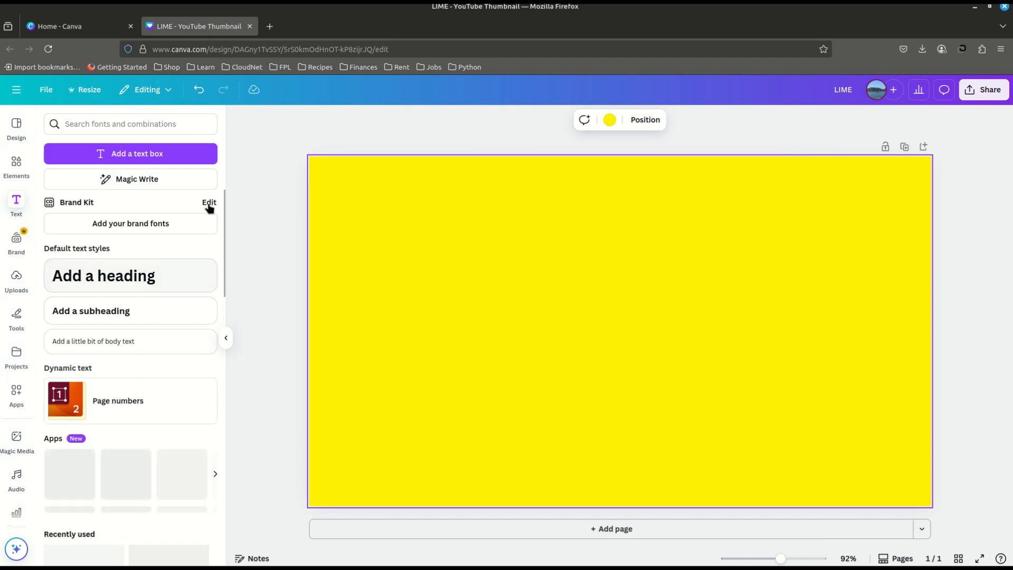
pyautogui.click(134, 290)
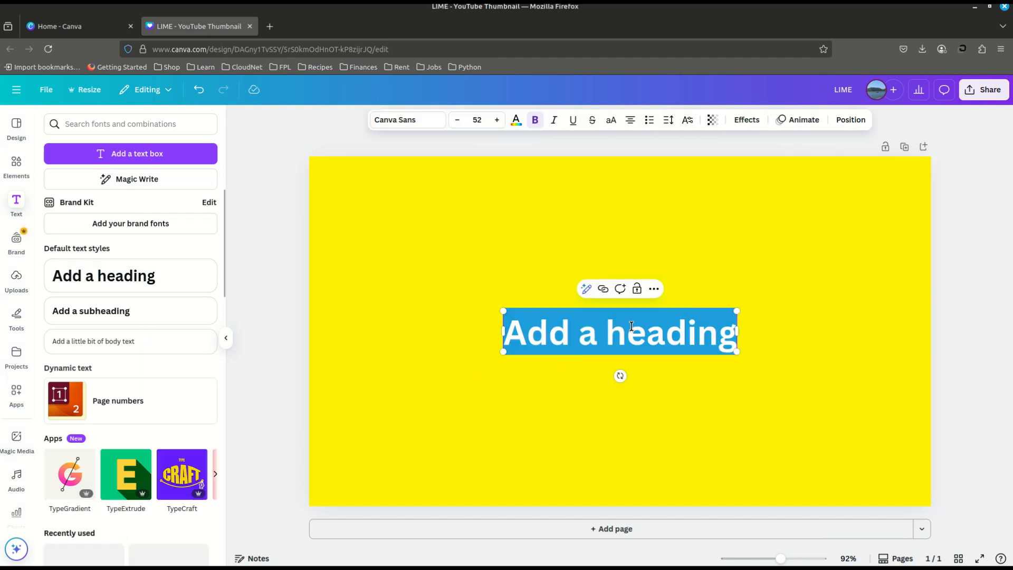
pyautogui.write('Y')
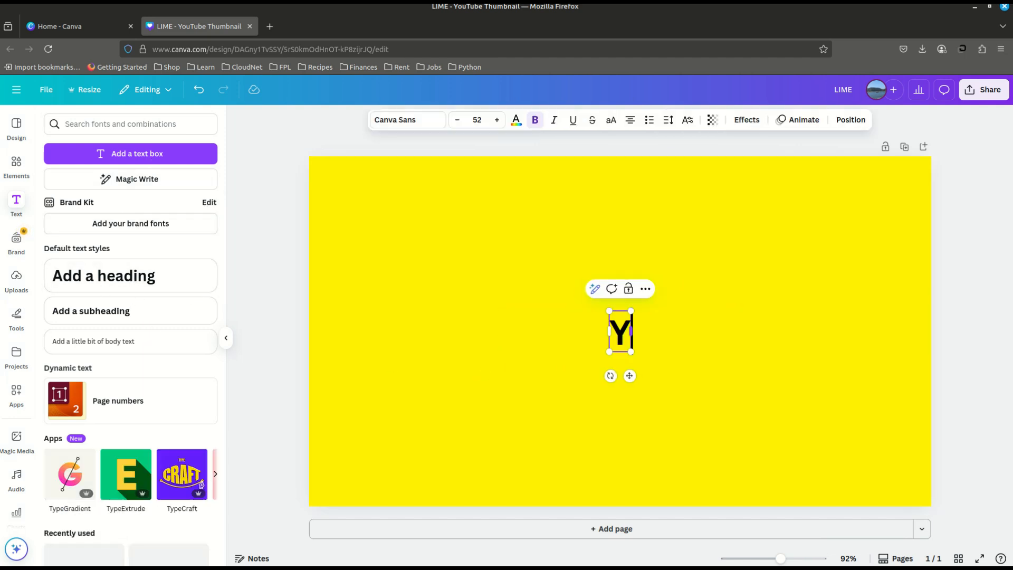
pyautogui.write('ELLOW')
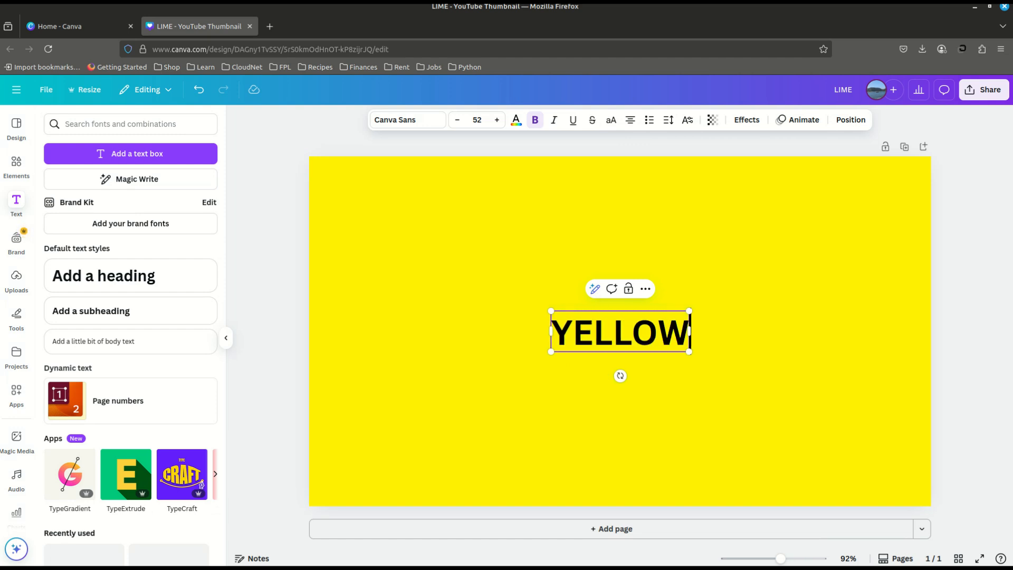
pyautogui.click(491, 440)
# Step: Change the YELLOW heading's font to Luckiest Guy
pyautogui.click(648, 323)
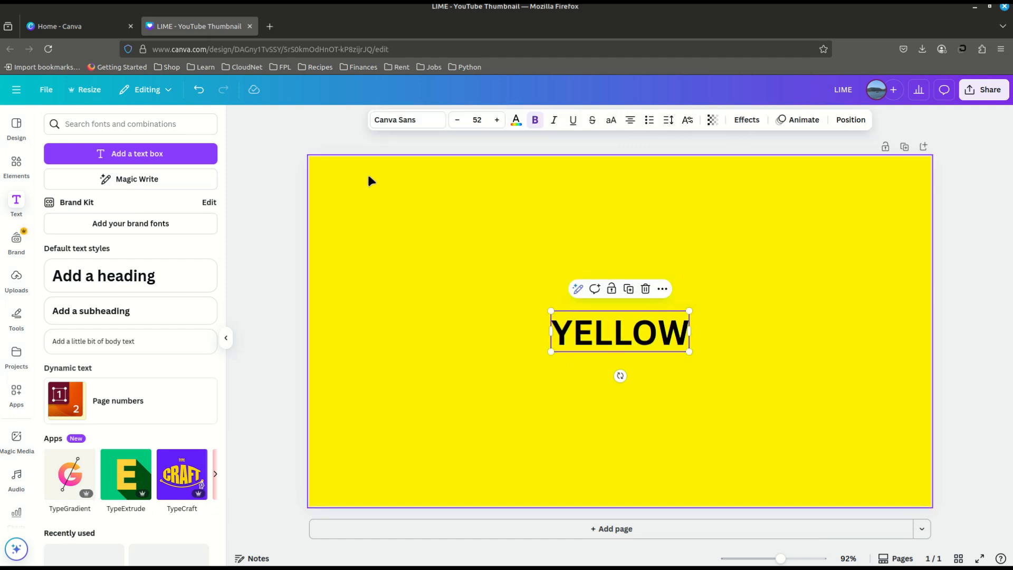
pyautogui.click(410, 122)
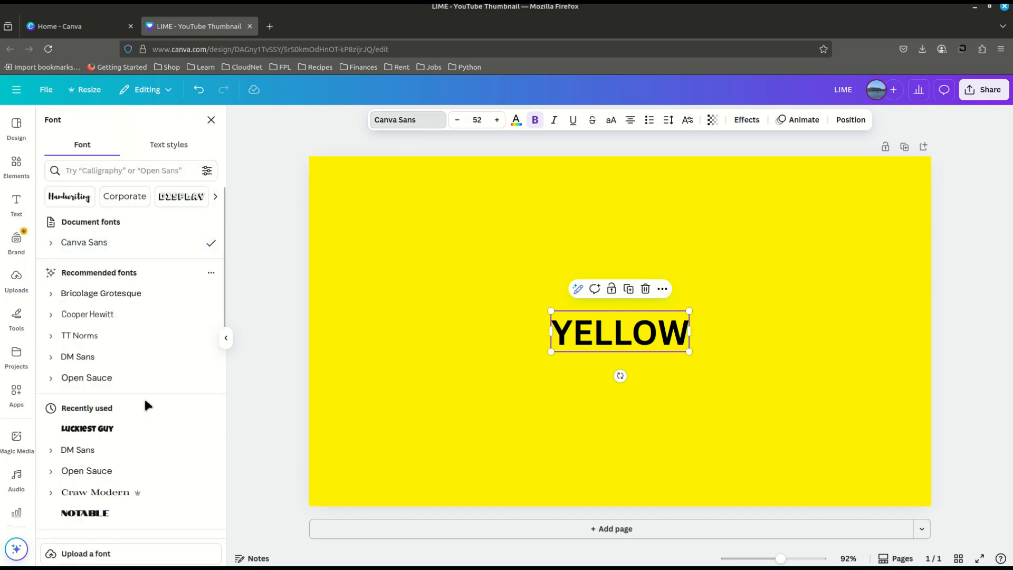
pyautogui.click(85, 429)
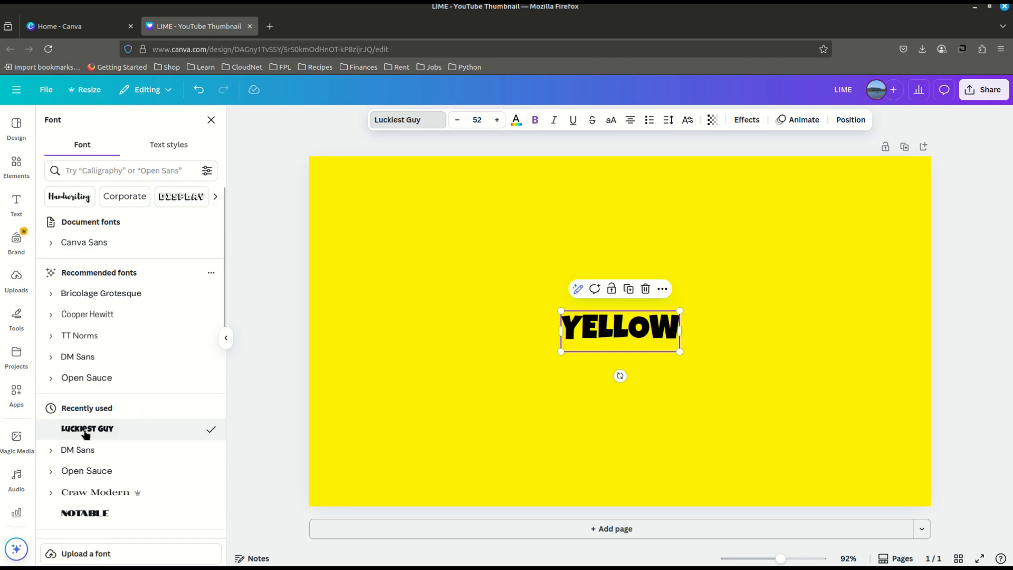
# Step: Try a font size of 300 for the YELLOW heading
pyautogui.click(478, 119)
pyautogui.click(479, 120)
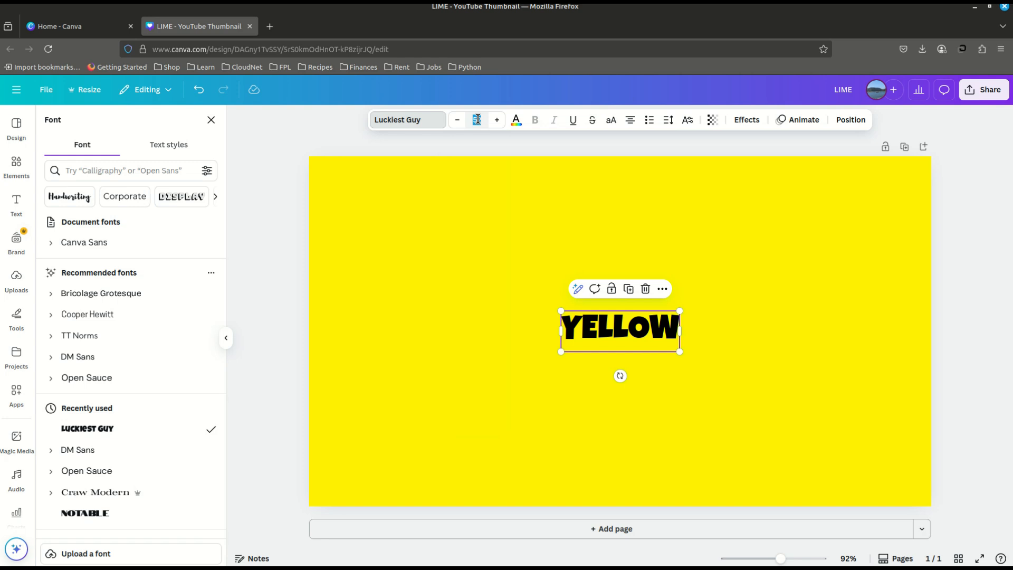
pyautogui.write('300')
pyautogui.press('Return')
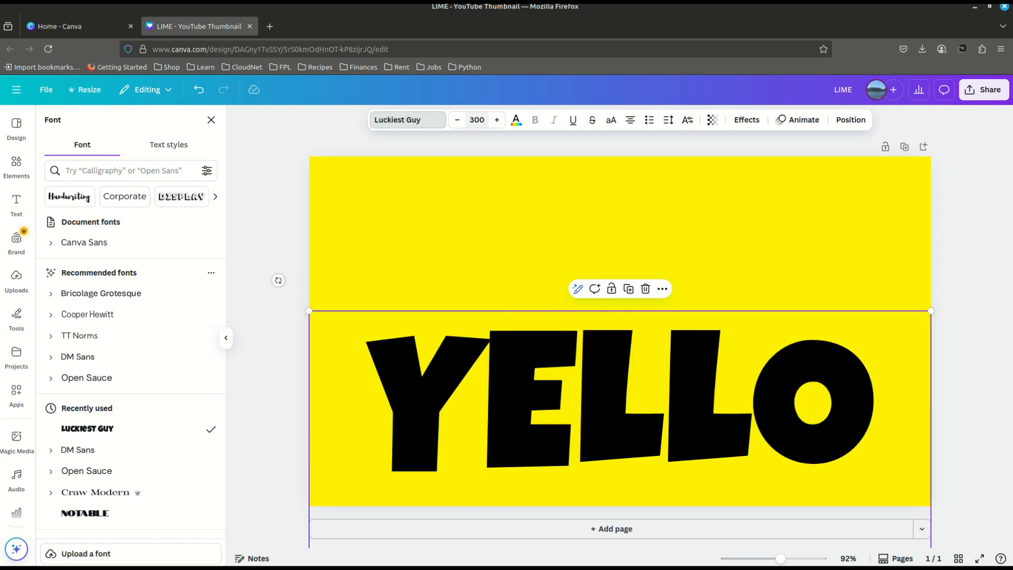
# Step: Set the YELLOW heading's font size to 250
pyautogui.click(479, 118)
pyautogui.write('250')
pyautogui.press('Return')
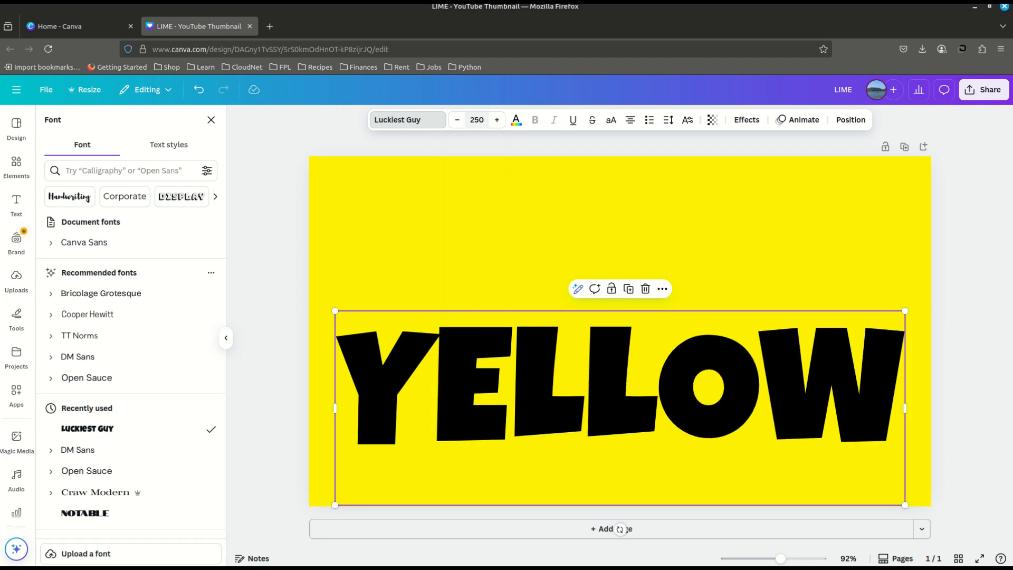
# Step: Move the YELLOW heading straight up so its letters sit around the middle of the page
pyautogui.click(469, 269)
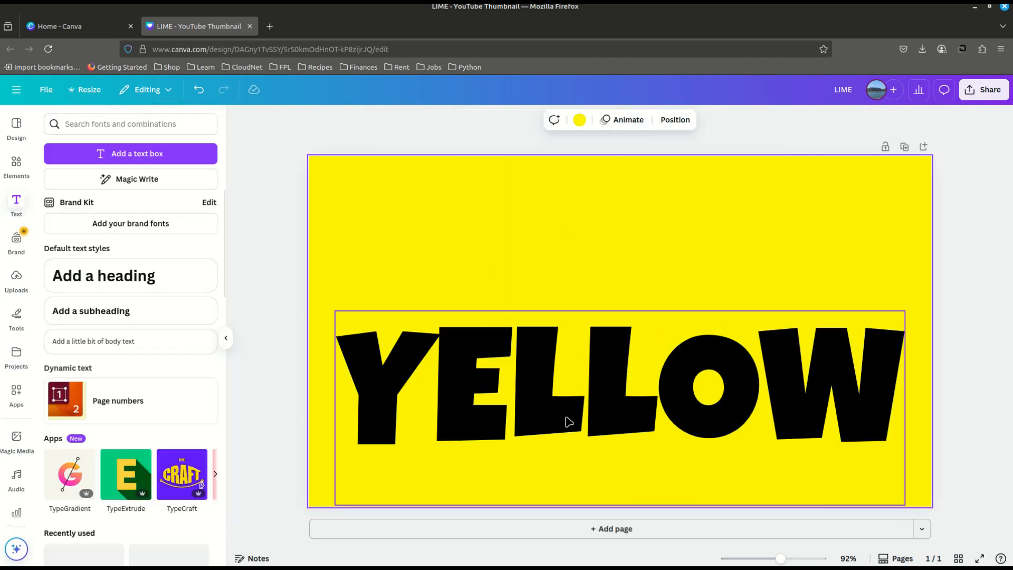
pyautogui.click(552, 401)
pyautogui.click(533, 258)
pyautogui.moveTo(623, 370); pyautogui.dragTo(625, 329)
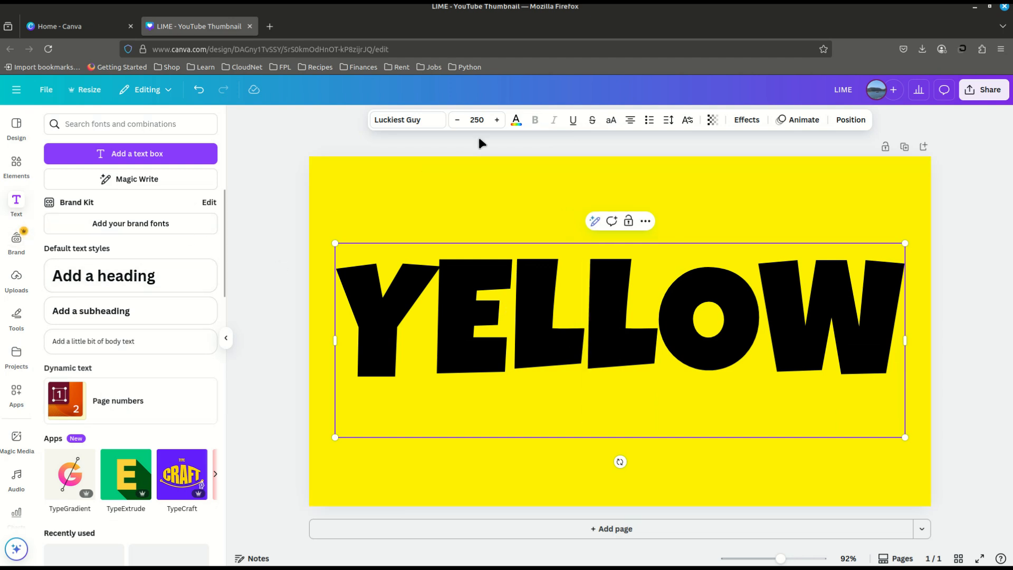
# Step: Colour the heading with the same yellow as the background and apply the Shadow effect to it
pyautogui.click(517, 121)
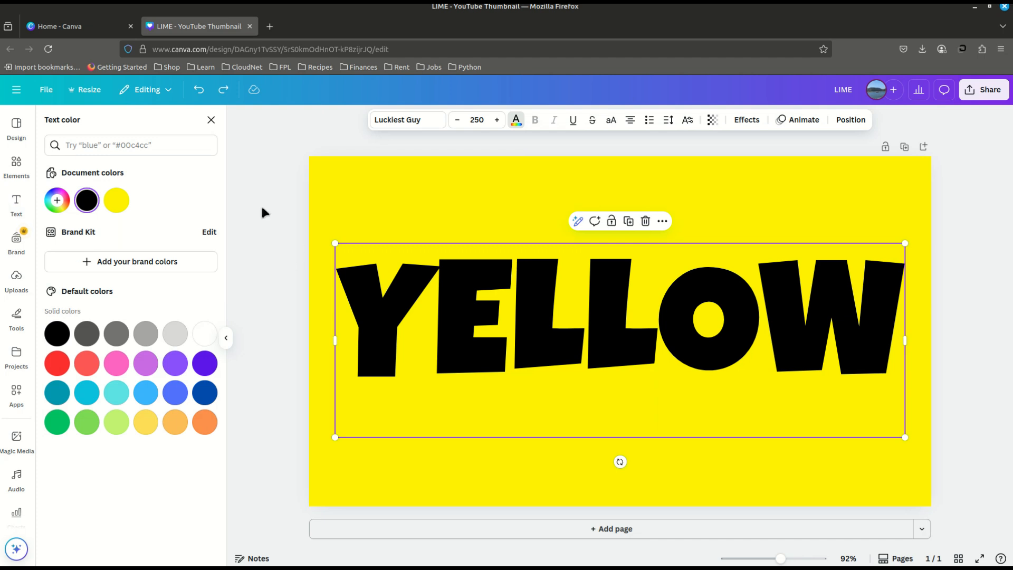
pyautogui.click(116, 201)
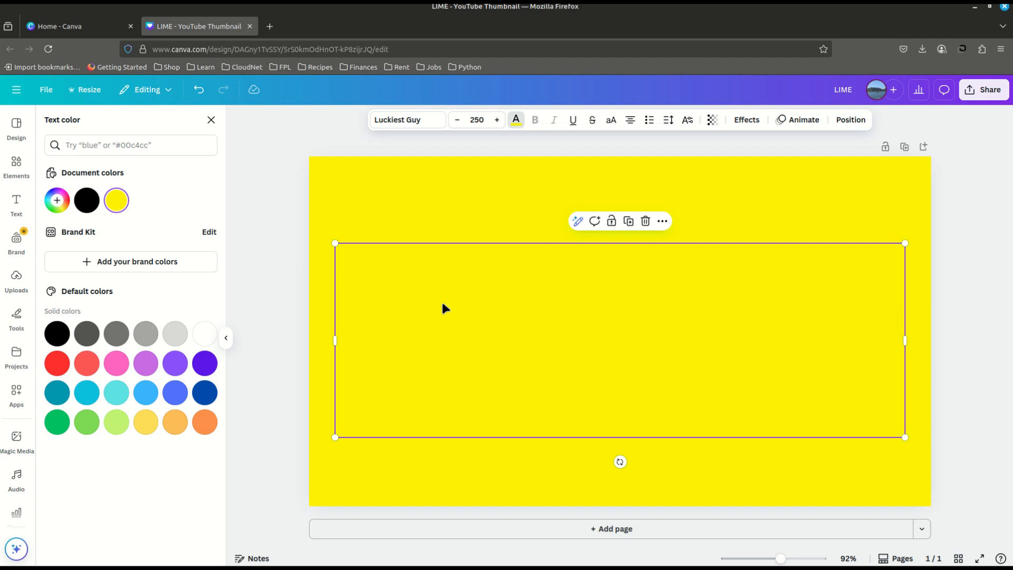
pyautogui.click(743, 120)
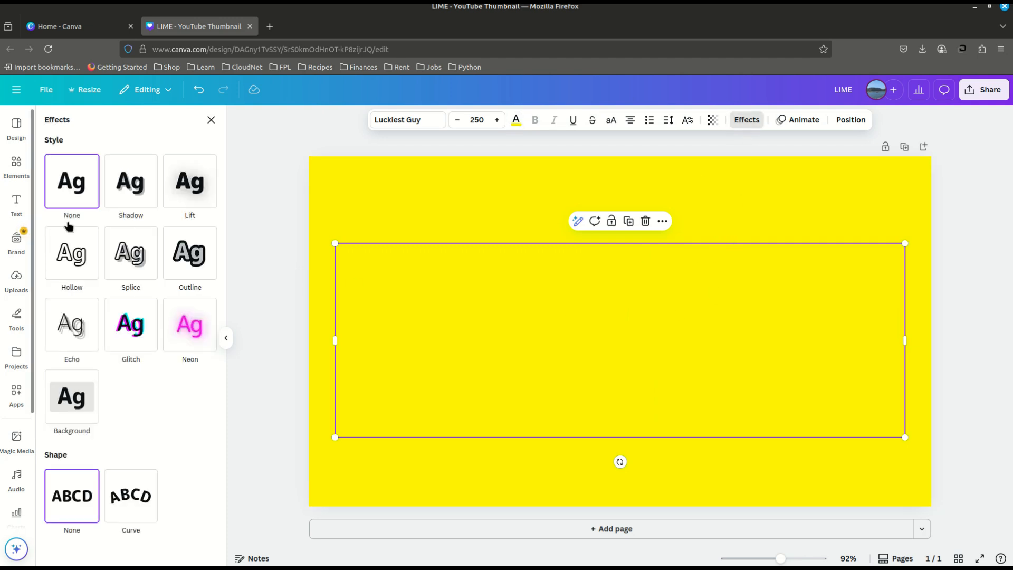
pyautogui.click(135, 189)
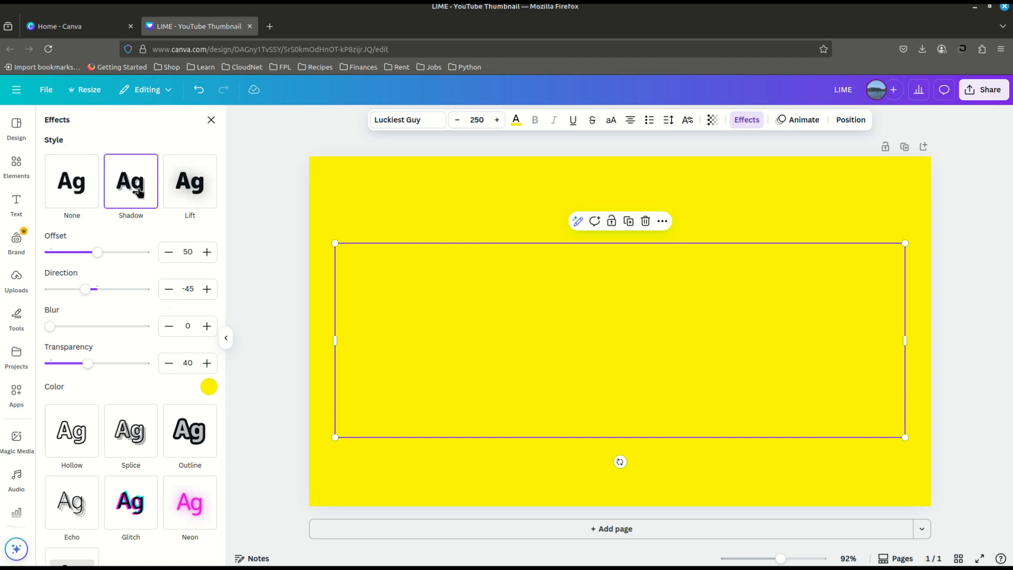
# Step: Set the text shadow's offset to 20 and its direction to 45
pyautogui.doubleClick(189, 248)
pyautogui.write('20')
pyautogui.press('Return')
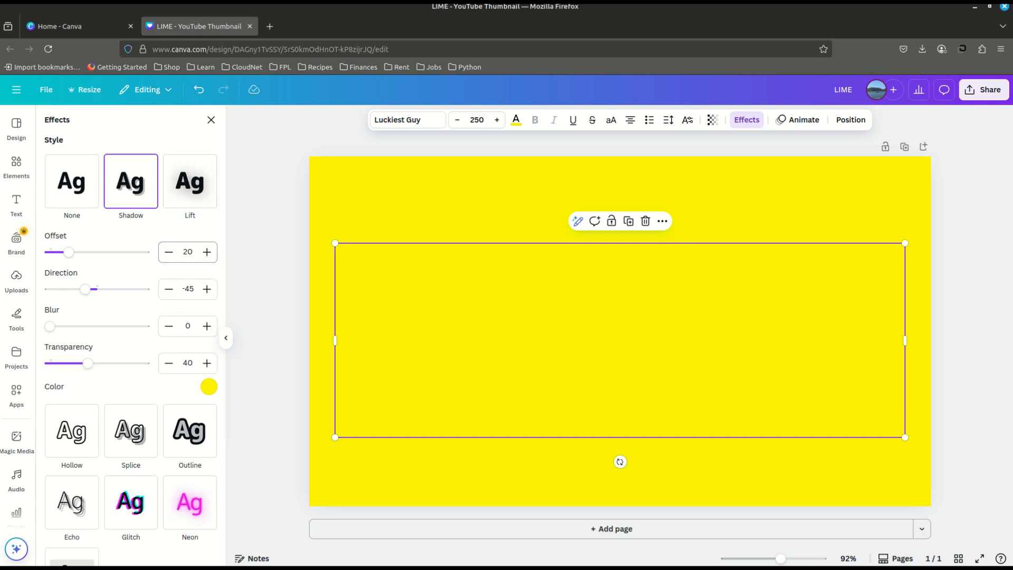
pyautogui.doubleClick(192, 288)
pyautogui.press('BackSpace')
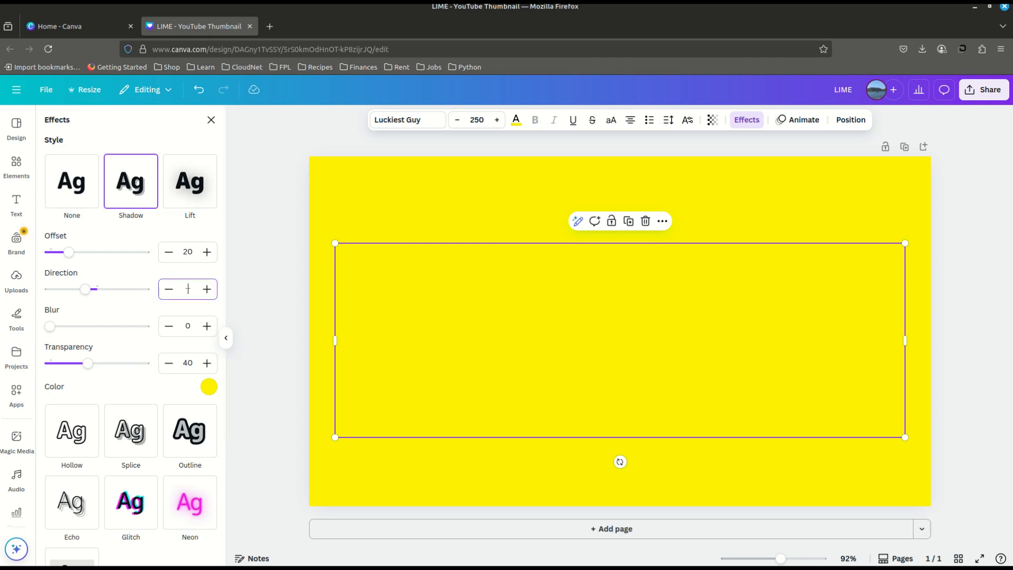
pyautogui.write('45')
pyautogui.press('Return')
# Step: Set the text shadow's blur to 40 and its transparency to 100
pyautogui.click(186, 327)
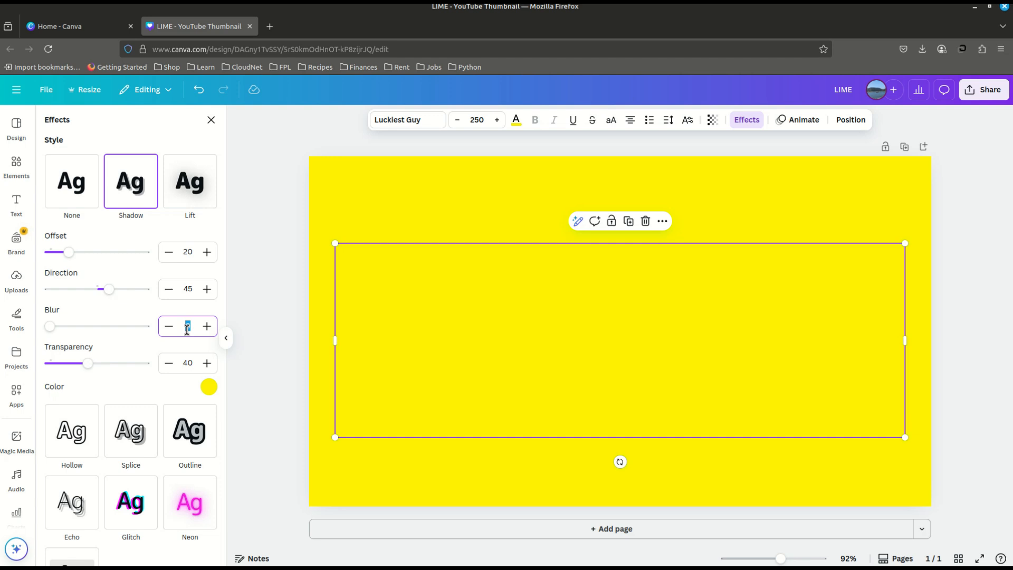
pyautogui.write('40')
pyautogui.press('Return')
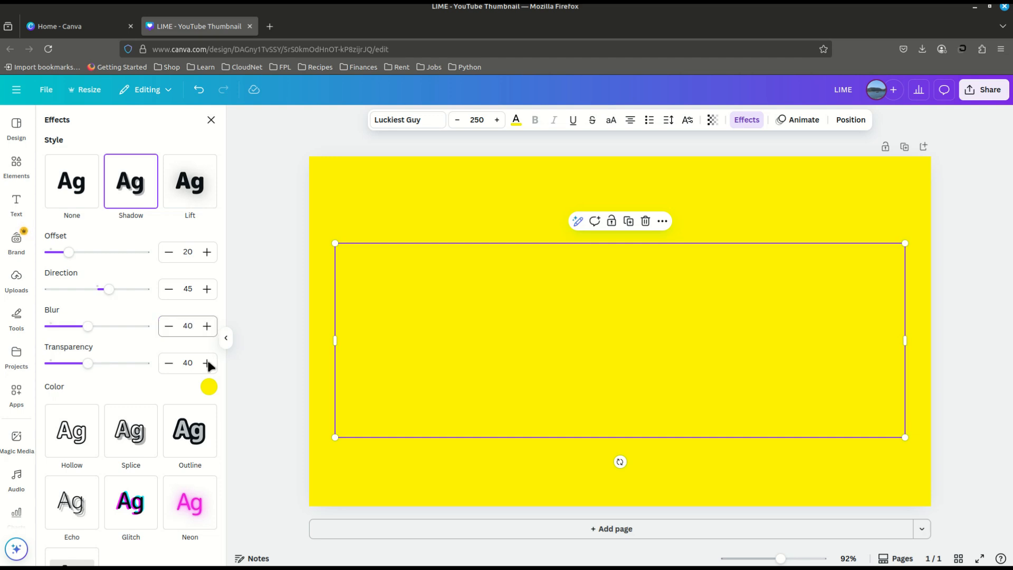
pyautogui.click(188, 362)
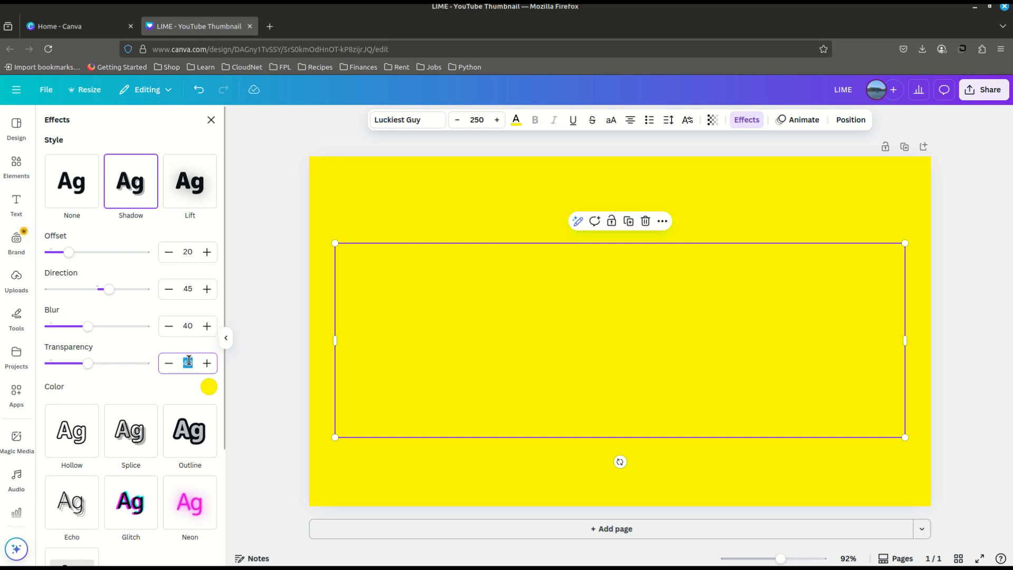
pyautogui.write('100')
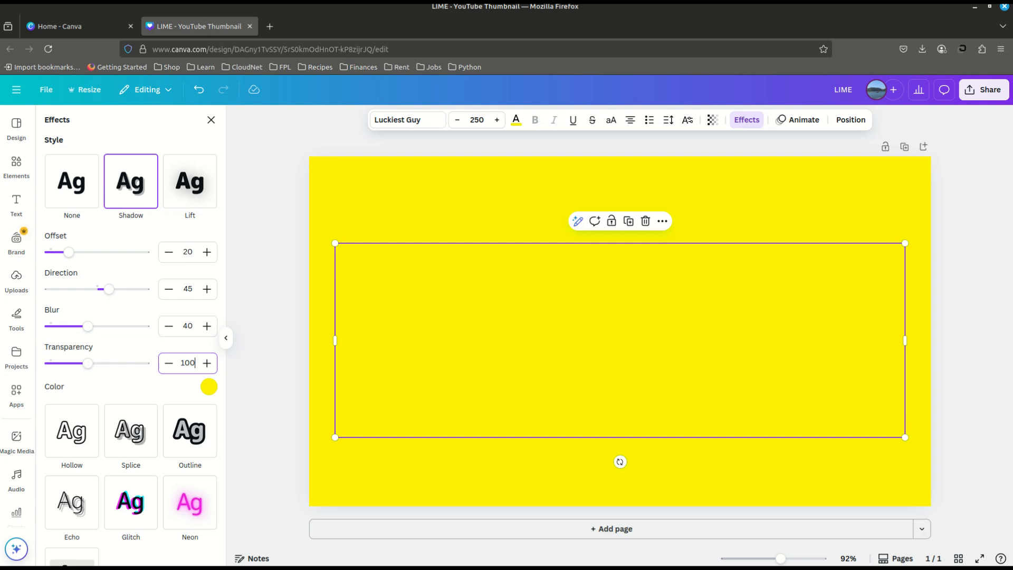
pyautogui.press('Return')
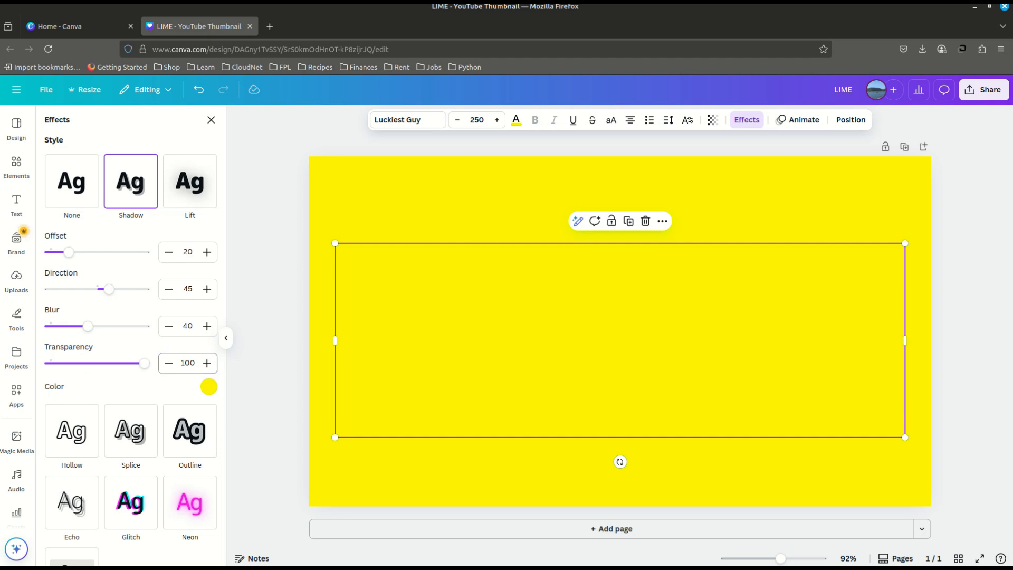
# Step: Change the text shadow's colour to black
pyautogui.click(209, 388)
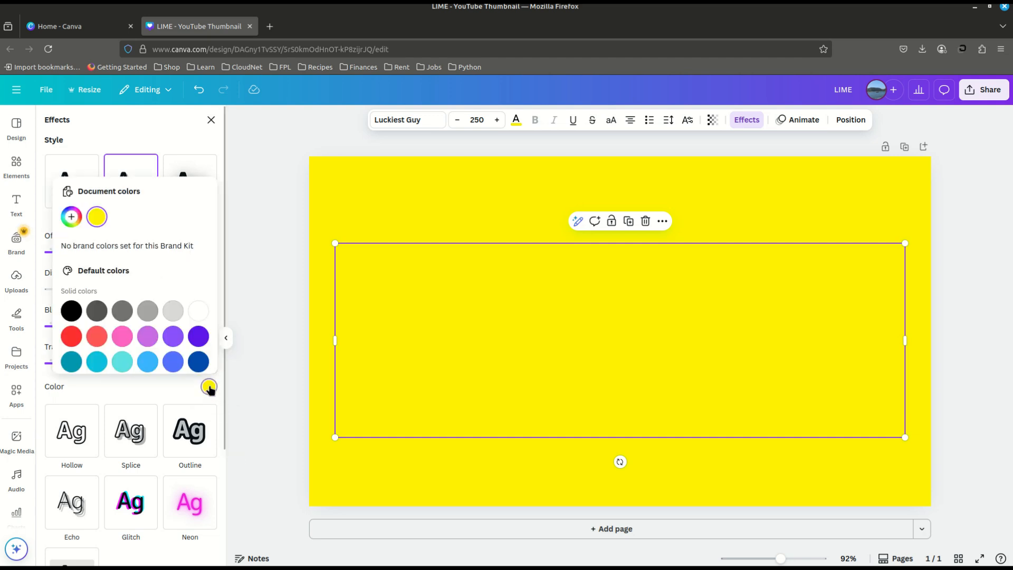
pyautogui.click(71, 312)
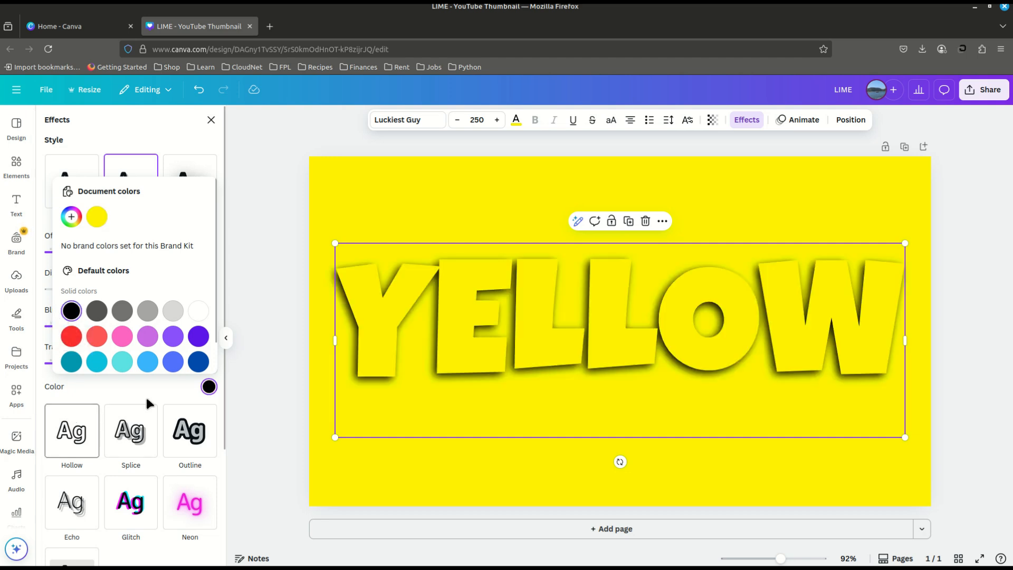
pyautogui.click(209, 387)
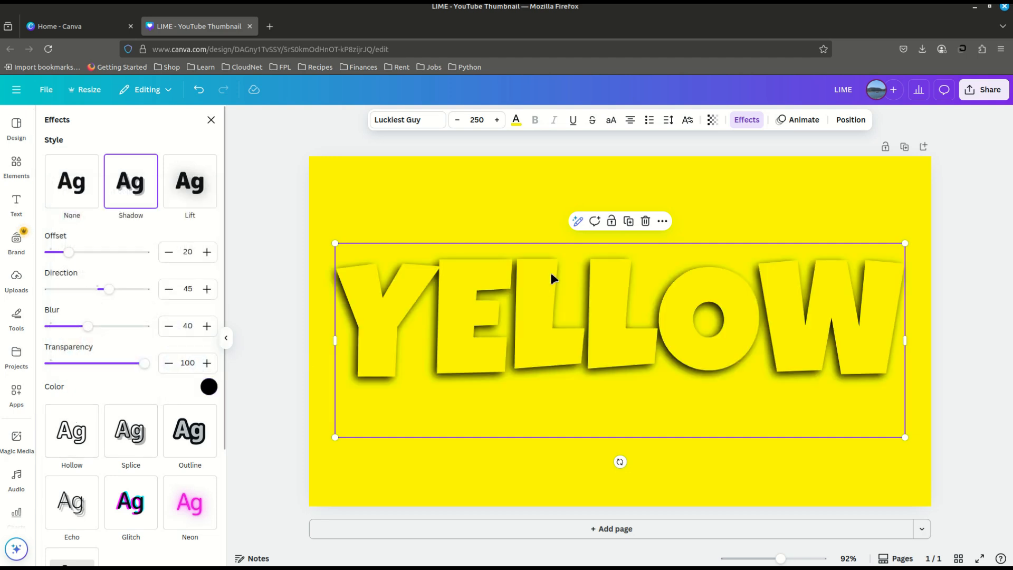
# Step: Duplicate the shadowed YELLOW text and place the copy exactly over the original
pyautogui.rightClick(381, 313)
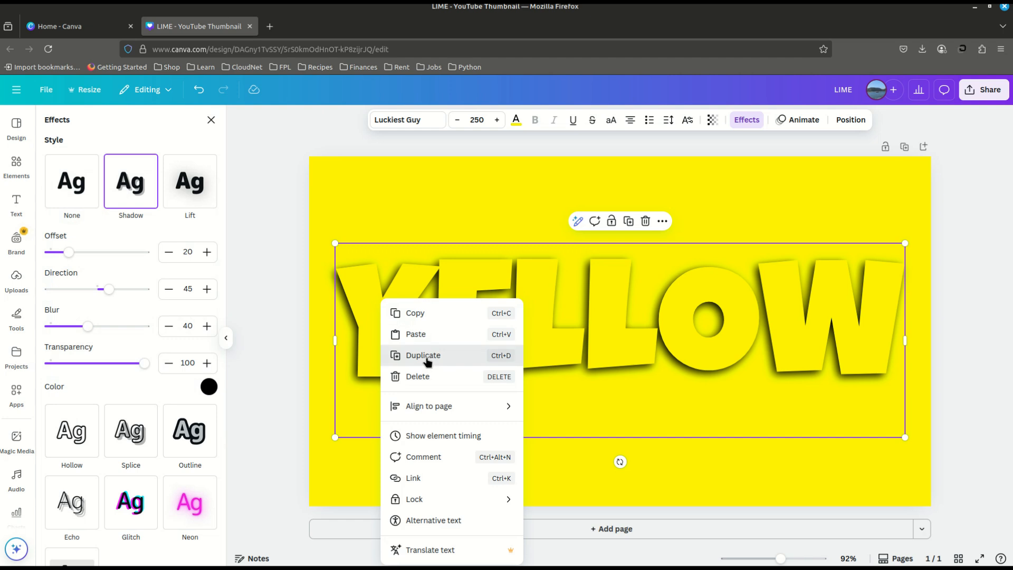
pyautogui.click(402, 355)
pyautogui.rightClick(390, 333)
pyautogui.click(371, 303)
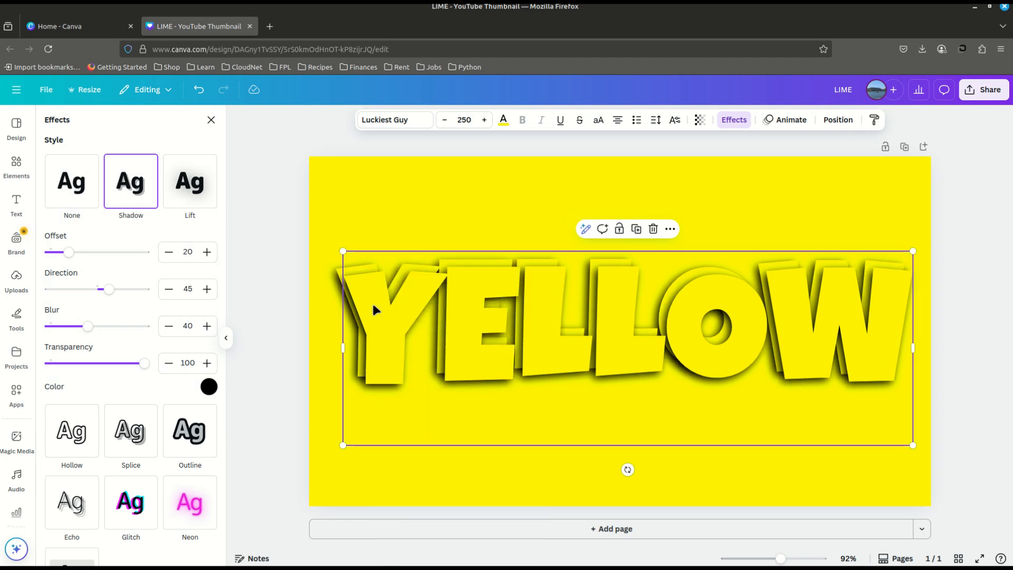
pyautogui.moveTo(372, 302)
pyautogui.mouseDown()
pyautogui.moveTo(367, 295)
pyautogui.moveTo(378, 312)
pyautogui.mouseUp()
# Step: Duplicate the black-shadowed YELLOW text twice more and align each copy exactly over the stack
pyautogui.rightClick(368, 306)
pyautogui.click(449, 343)
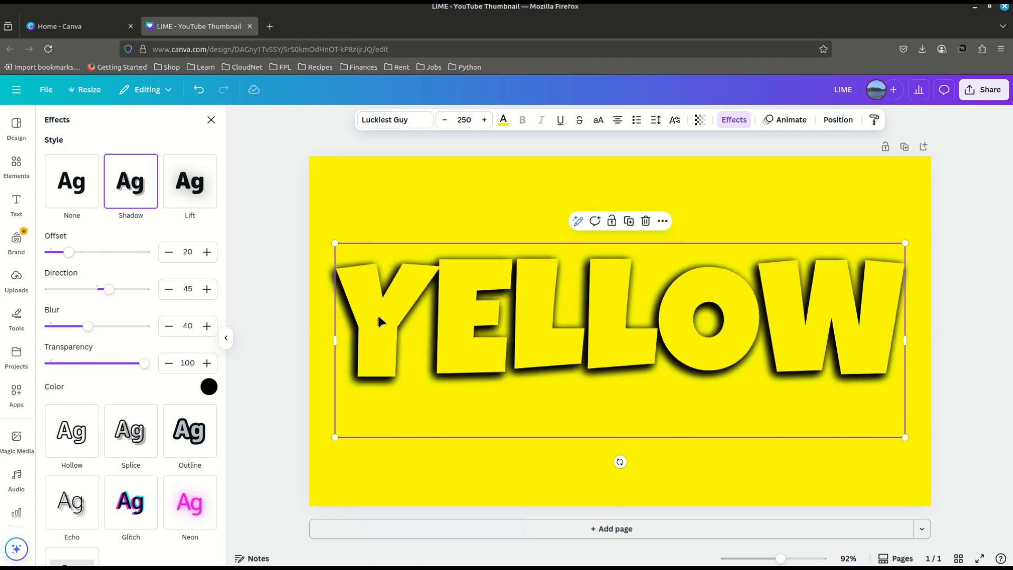
pyautogui.rightClick(378, 312)
pyautogui.click(432, 336)
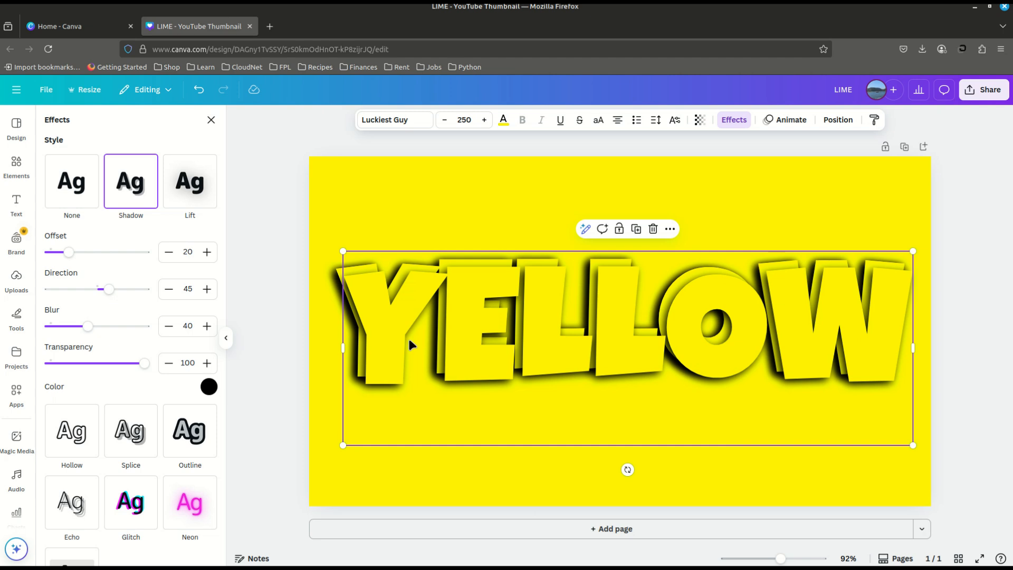
pyautogui.moveTo(384, 317); pyautogui.dragTo(390, 315)
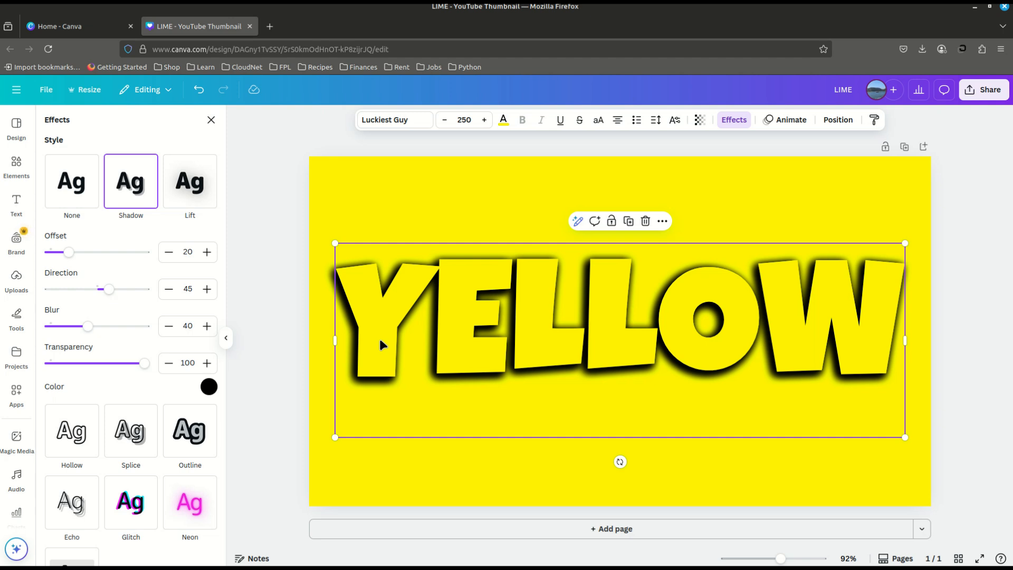
# Step: Set the top YELLOW text copy's shadow offset to 8 and its direction to 95
pyautogui.click(187, 253)
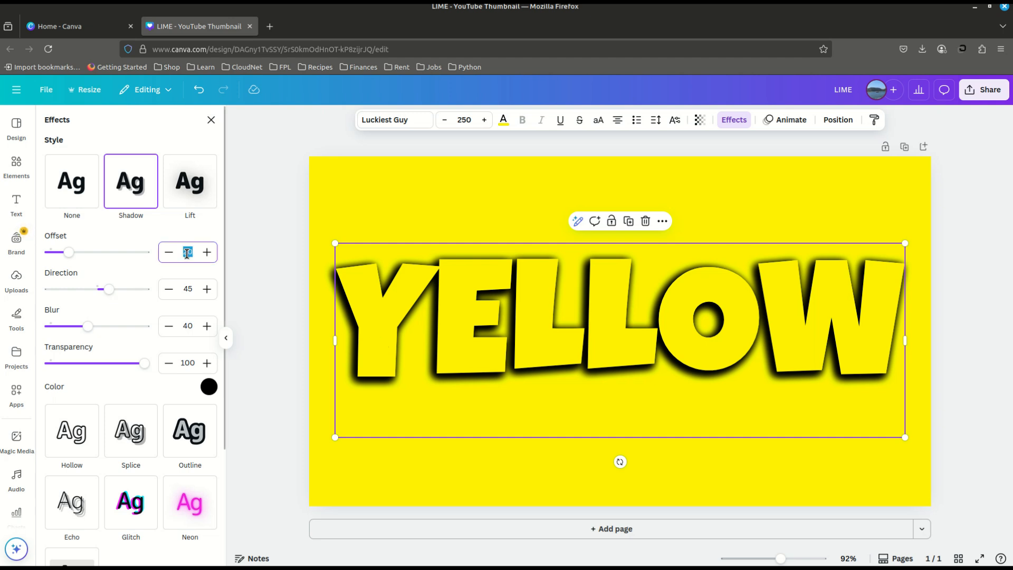
pyautogui.write('8')
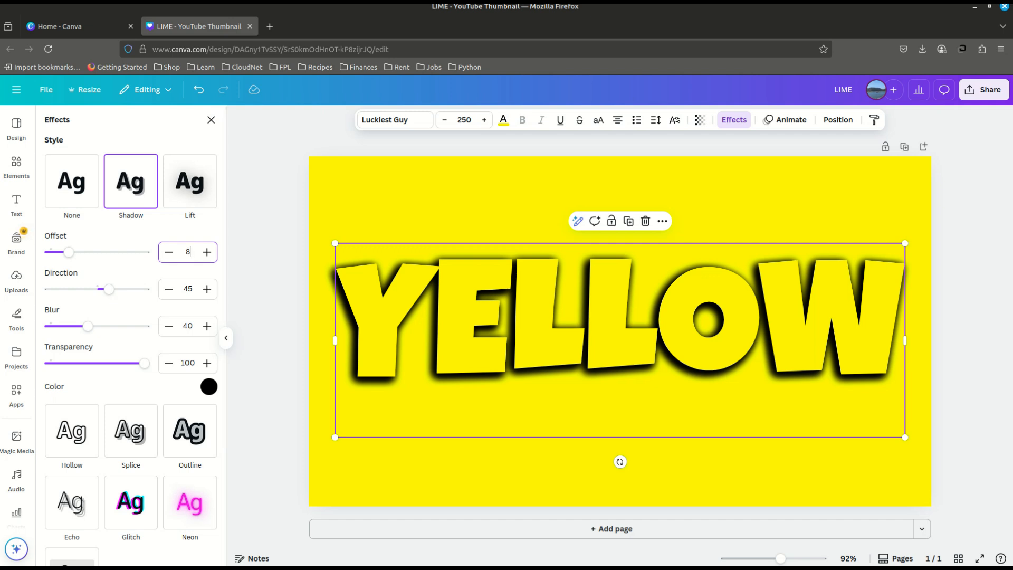
pyautogui.click(187, 289)
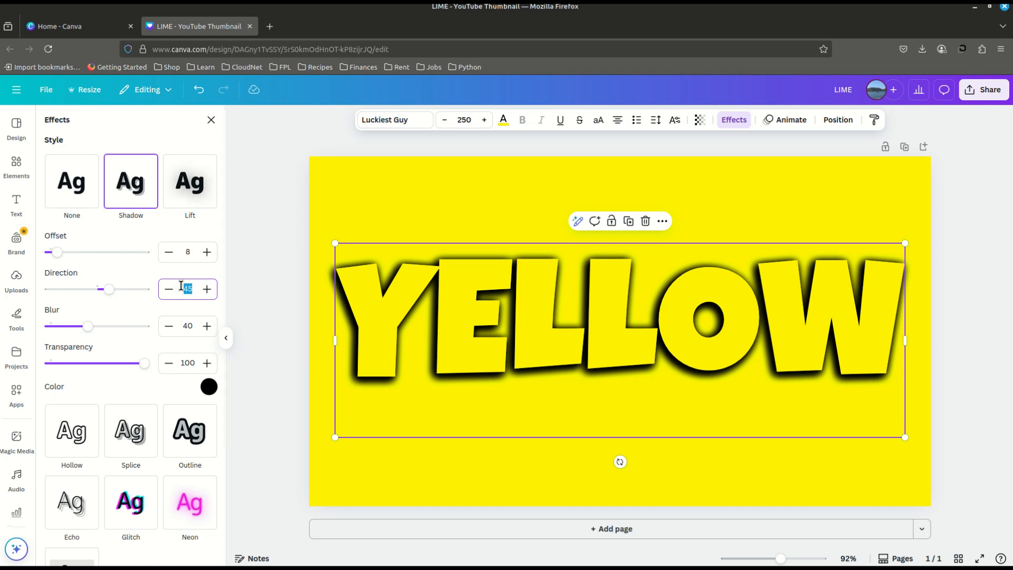
pyautogui.write('95')
# Step: Set the top copy's shadow blur to 10 and change its shadow colour to white
pyautogui.click(190, 324)
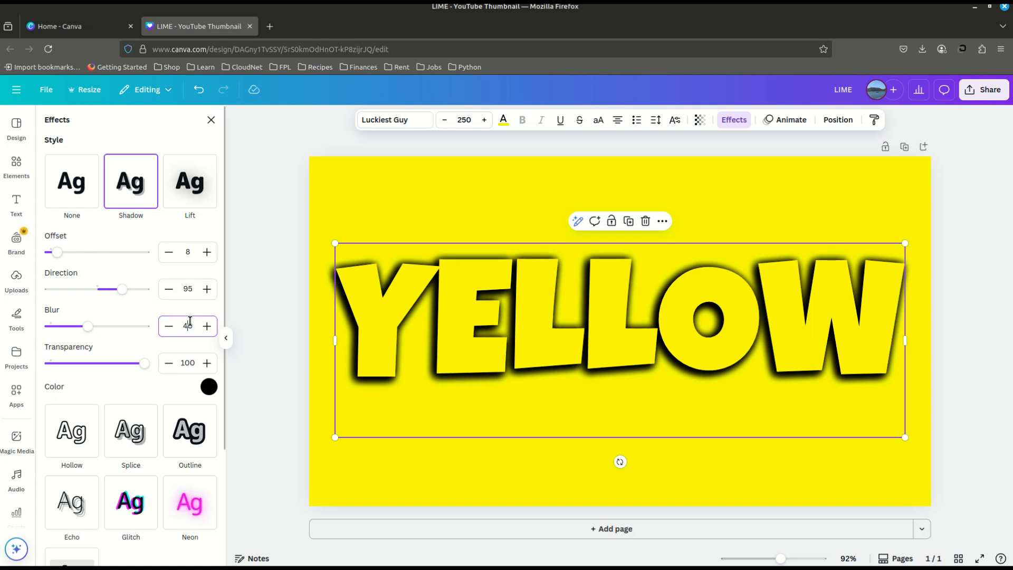
pyautogui.press('BackSpace')
pyautogui.press('BackSpace')
pyautogui.write('10')
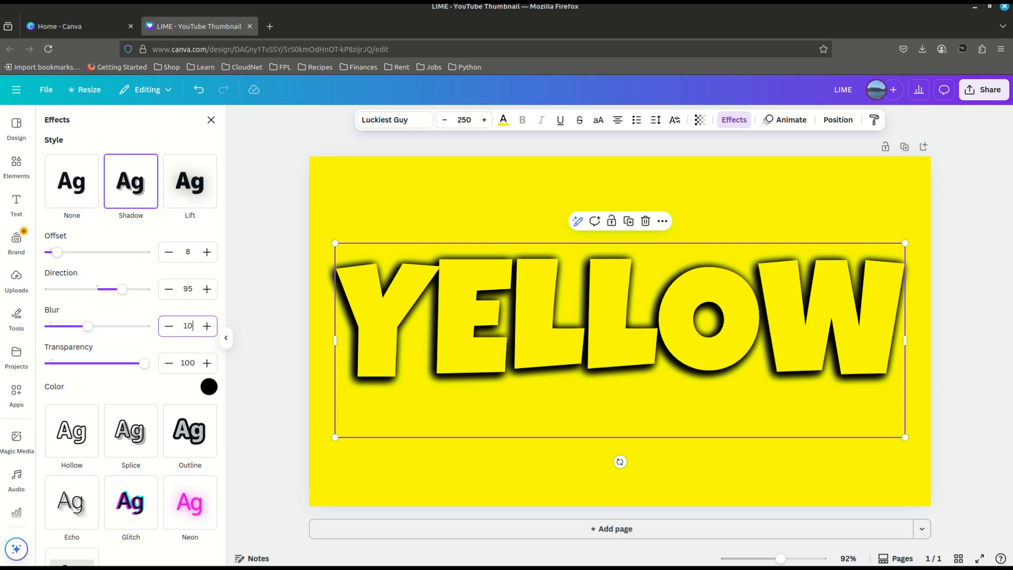
pyautogui.press('Return')
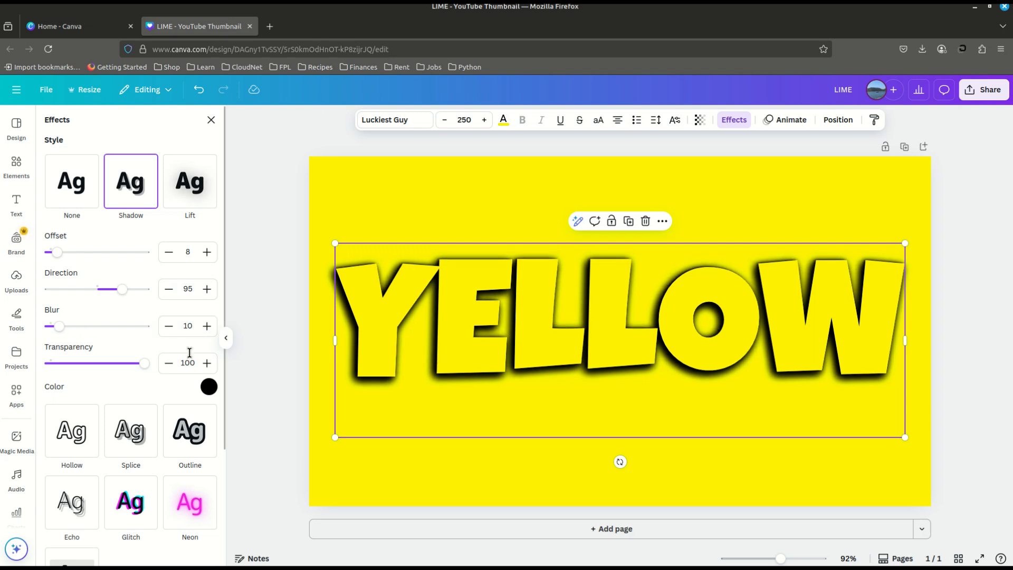
pyautogui.click(209, 389)
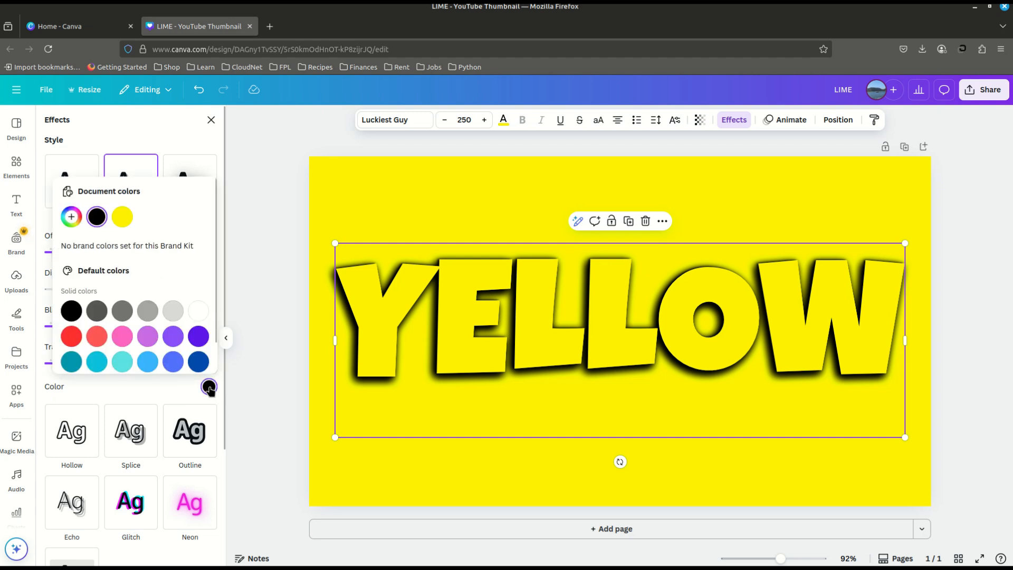
pyautogui.click(195, 308)
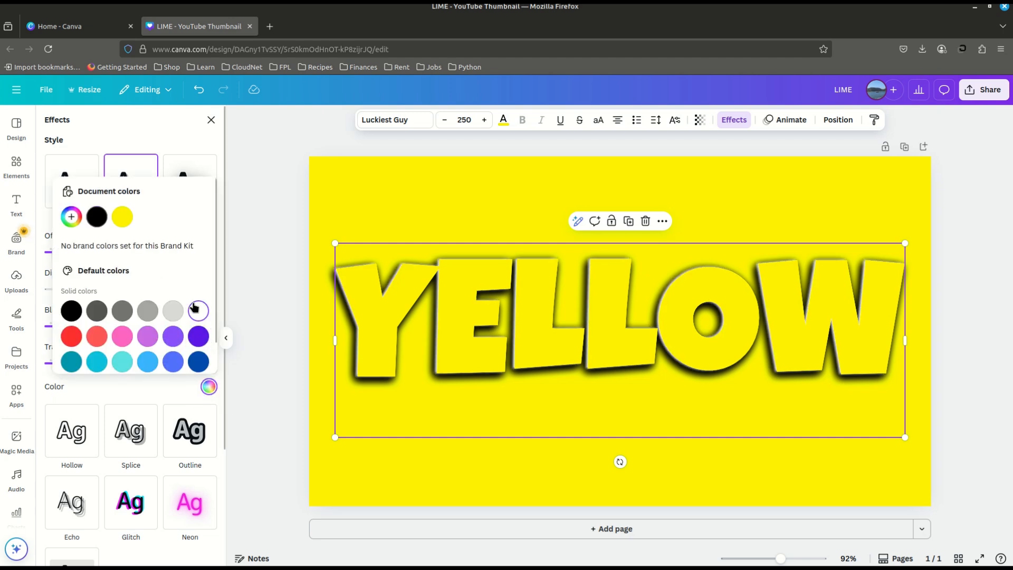
# Step: Duplicate the white-shadowed YELLOW text several times and stack the copies over it to strengthen the white edge highlight
pyautogui.rightClick(373, 311)
pyautogui.click(404, 334)
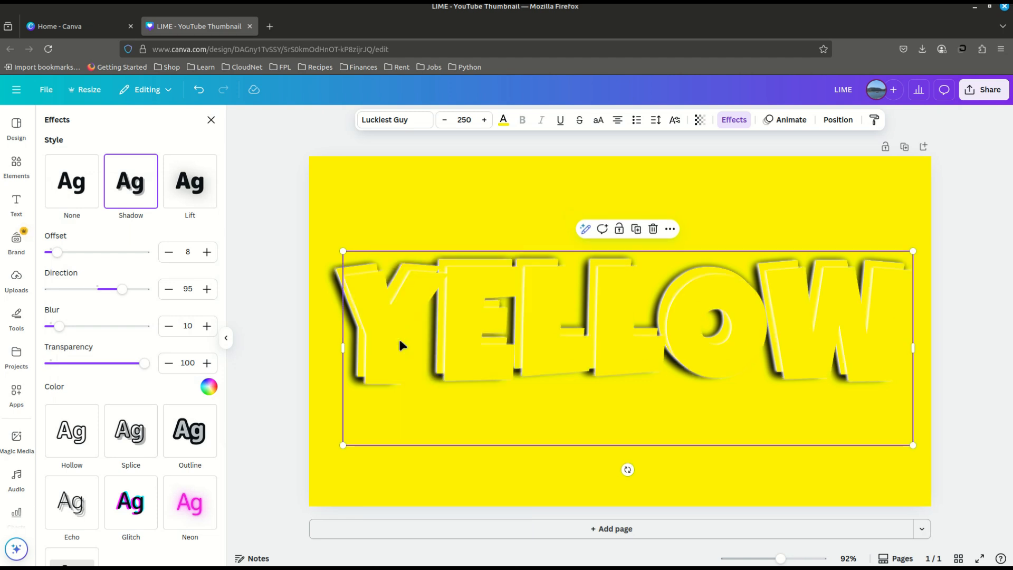
pyautogui.moveTo(379, 322)
pyautogui.mouseDown()
pyautogui.moveTo(370, 317)
pyautogui.moveTo(378, 319)
pyautogui.mouseUp()
pyautogui.rightClick(375, 316)
pyautogui.click(403, 332)
pyautogui.rightClick(379, 319)
pyautogui.click(406, 336)
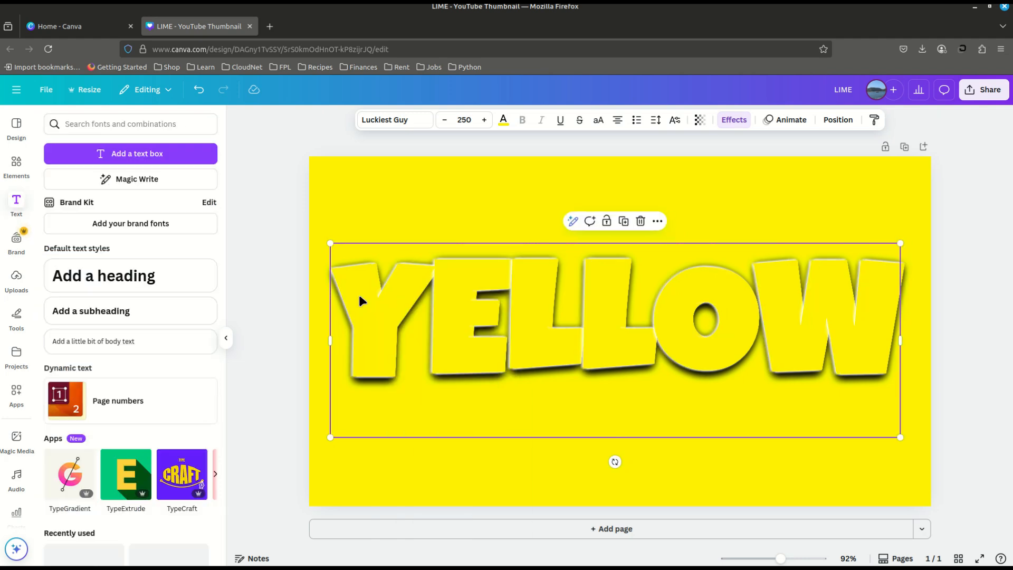
pyautogui.rightClick(359, 301)
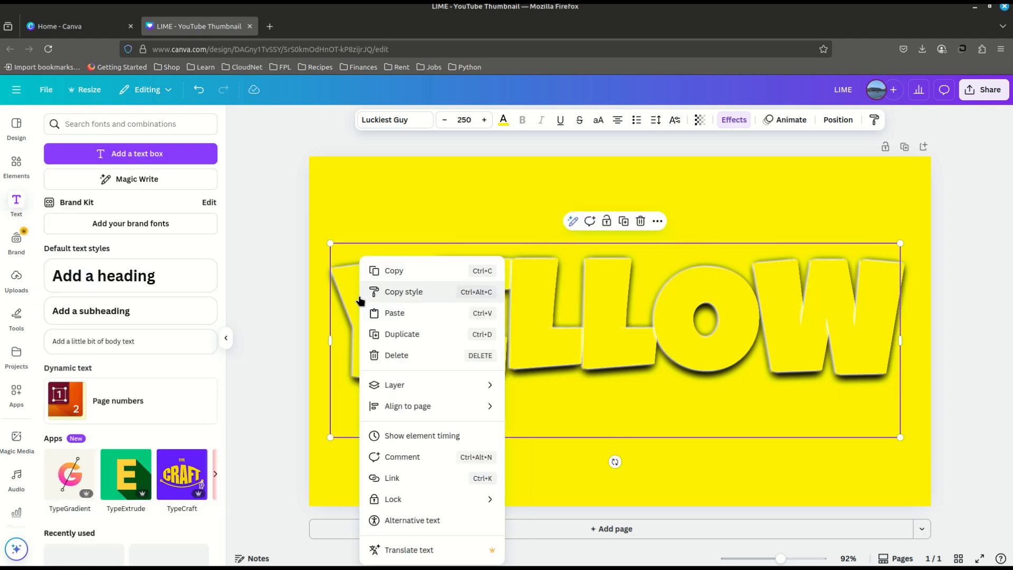
pyautogui.click(409, 338)
pyautogui.moveTo(377, 330); pyautogui.dragTo(370, 327)
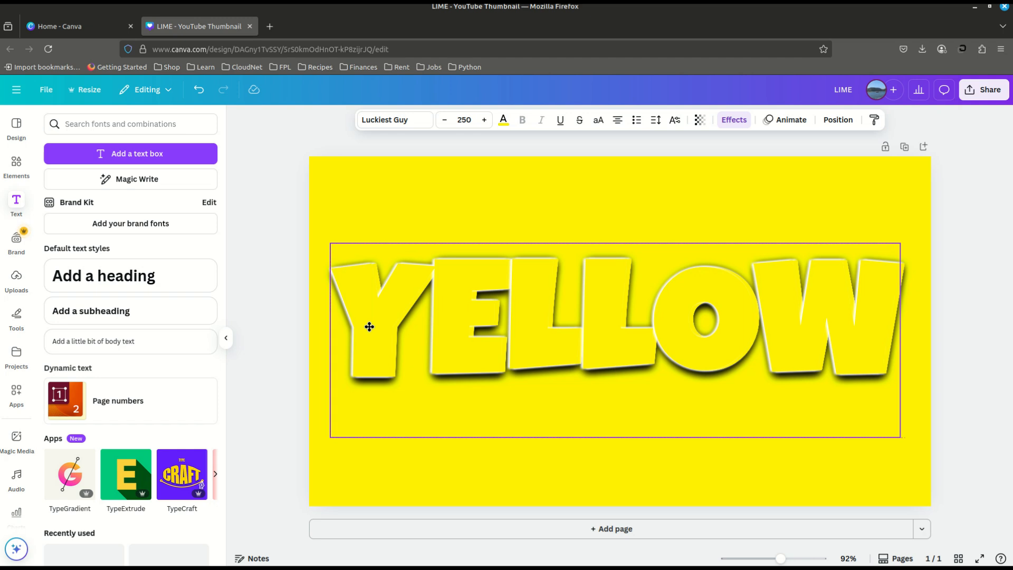
pyautogui.click(795, 173)
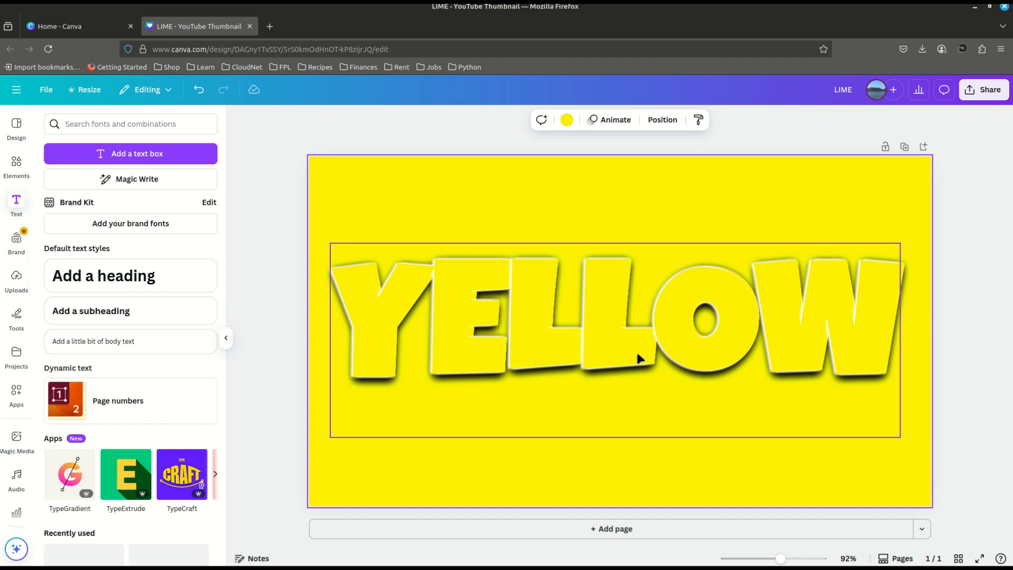
# Step: Open the shadow effect settings of the topmost YELLOW text copy
pyautogui.click(606, 305)
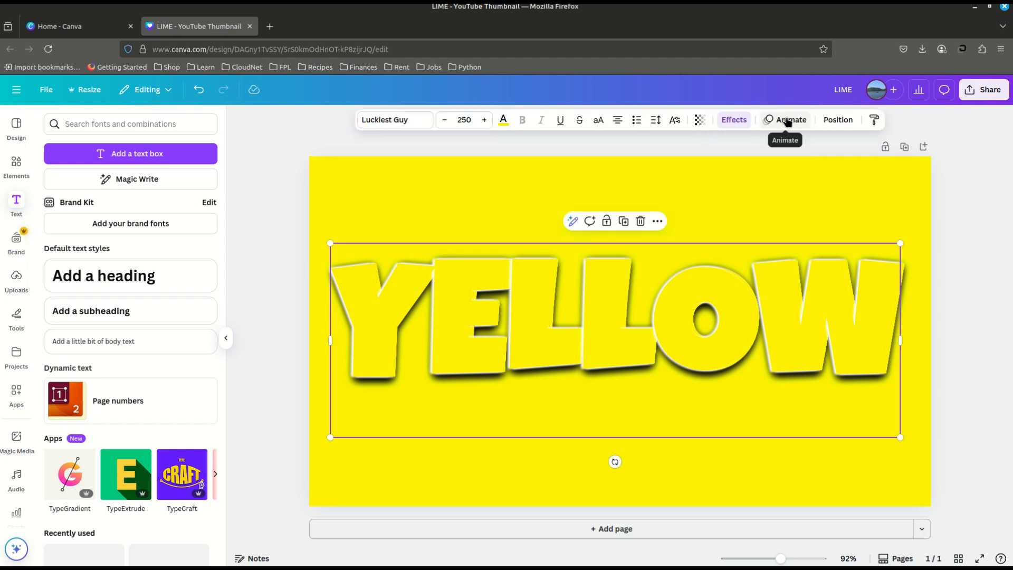
pyautogui.click(725, 121)
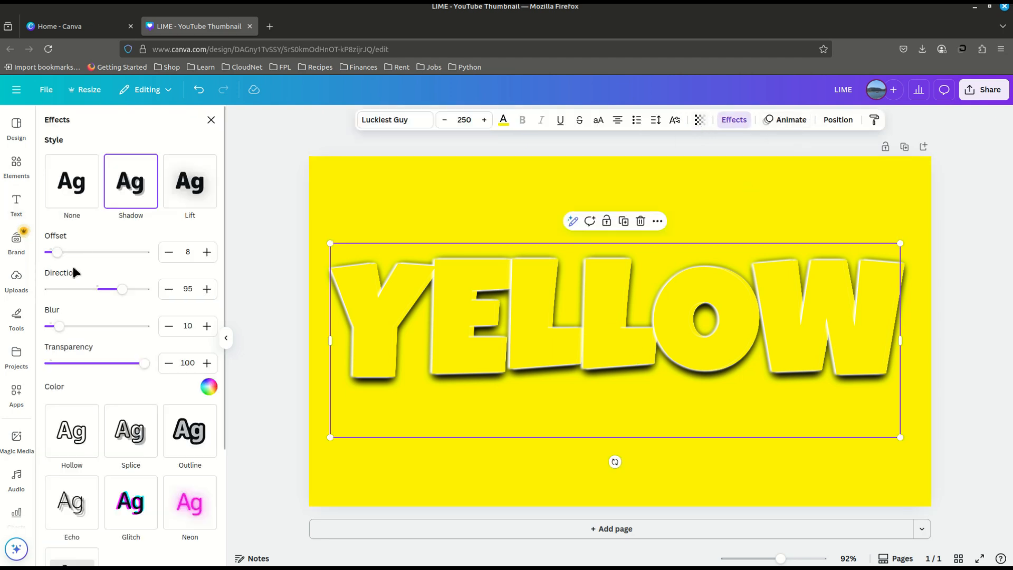